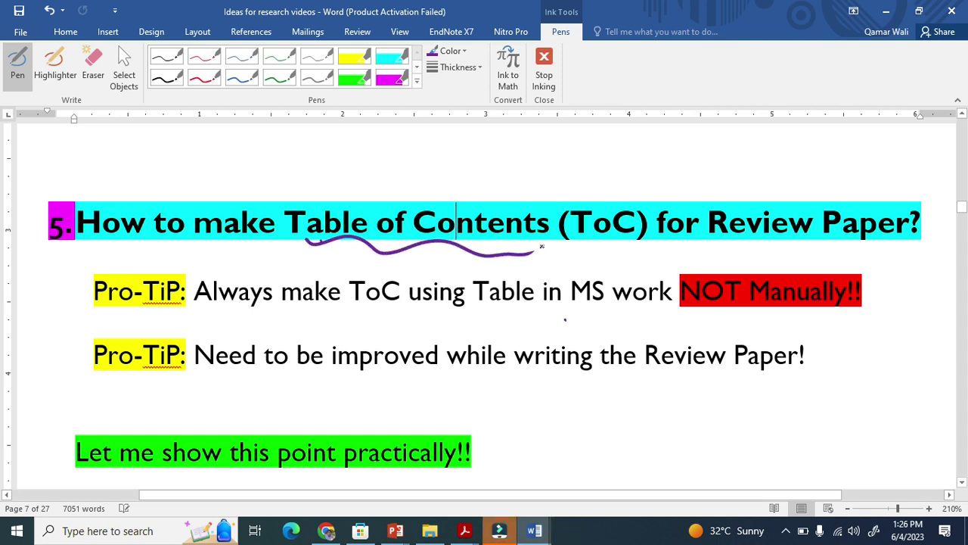
# Ink a wavy underline below "Review Paper" and a tick above it, and handwrite an underlined "Thesis" above the heading
pyautogui.moveTo(711, 239)
pyautogui.mouseDown()
pyautogui.moveTo(787, 261)
pyautogui.moveTo(878, 256)
pyautogui.mouseUp()
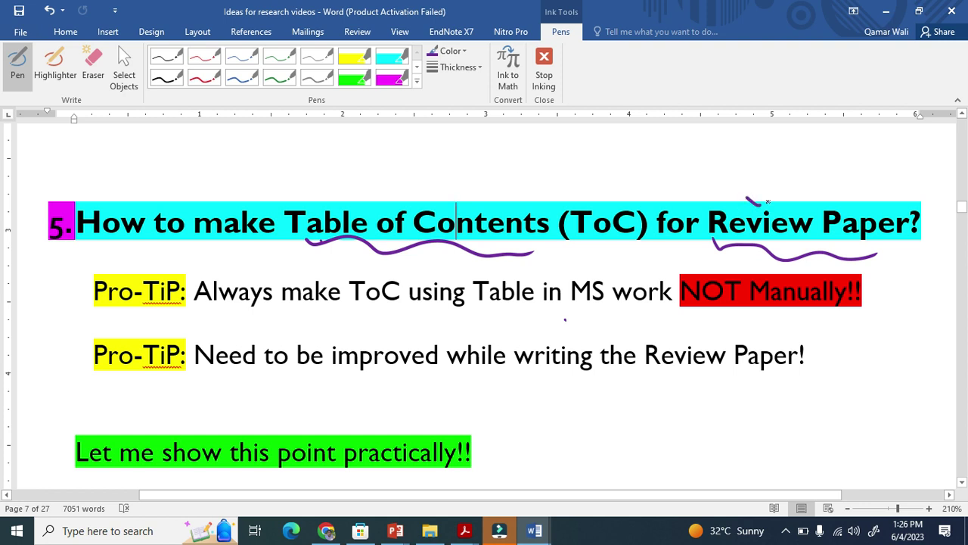
pyautogui.moveTo(768, 202); pyautogui.dragTo(856, 160)
pyautogui.moveTo(523, 168)
pyautogui.mouseDown()
pyautogui.moveTo(520, 191)
pyautogui.moveTo(569, 179)
pyautogui.moveTo(564, 161)
pyautogui.mouseUp()
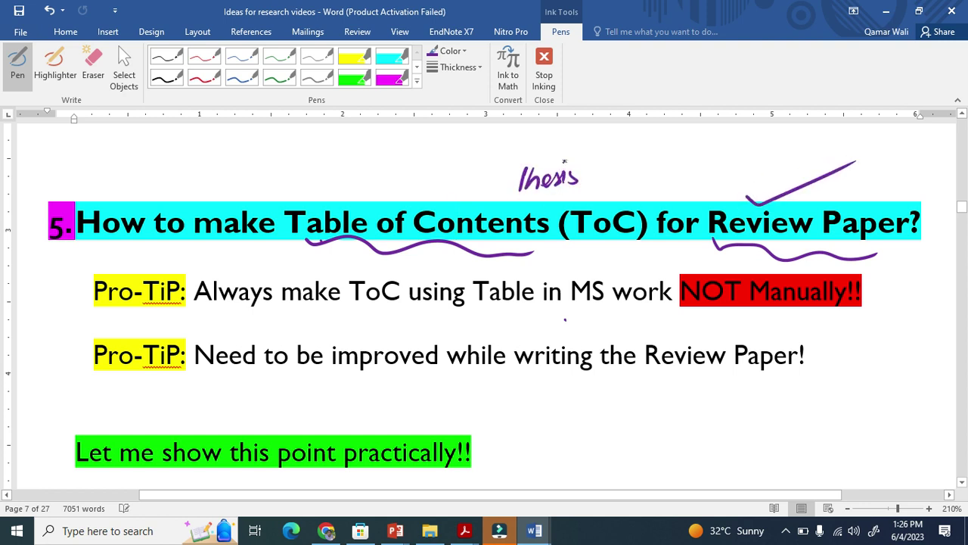
pyautogui.moveTo(535, 195); pyautogui.dragTo(619, 183)
# Switch to the "2D Layers Next - generation nanomaterials" document and remove all borders from the Table of Contents table
pyautogui.moveTo(534, 531)
pyautogui.click(536, 422)
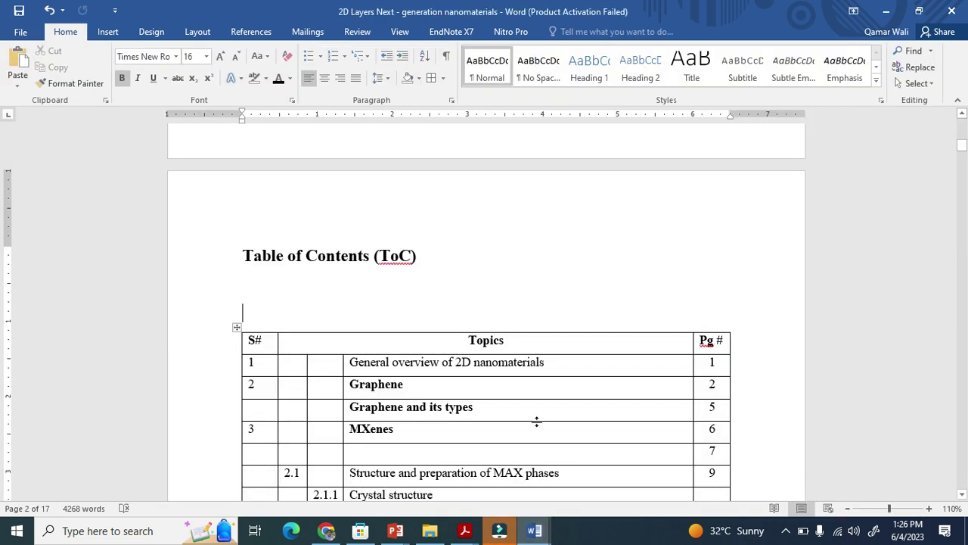
pyautogui.scroll(-4, 536, 421)
pyautogui.scroll(-1, 515, 357)
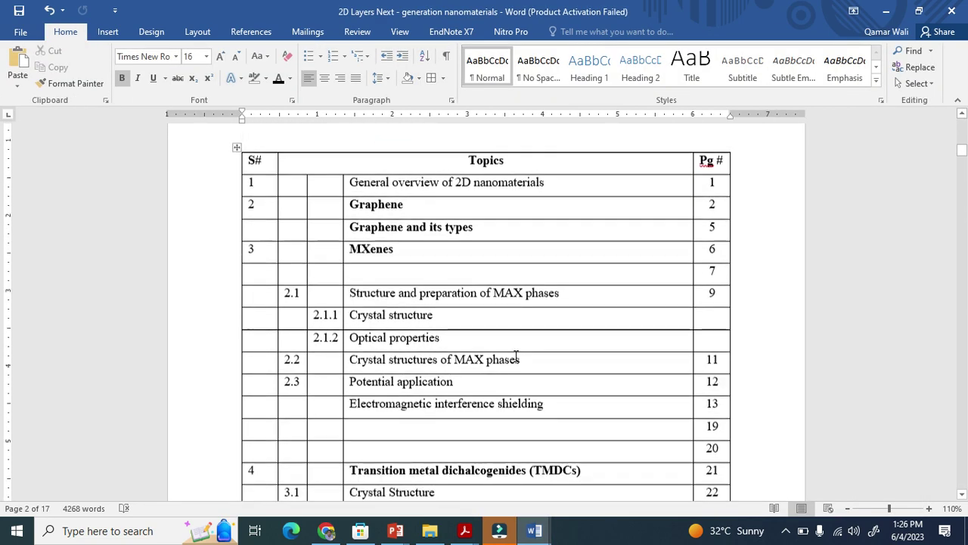
pyautogui.scroll(1, 516, 357)
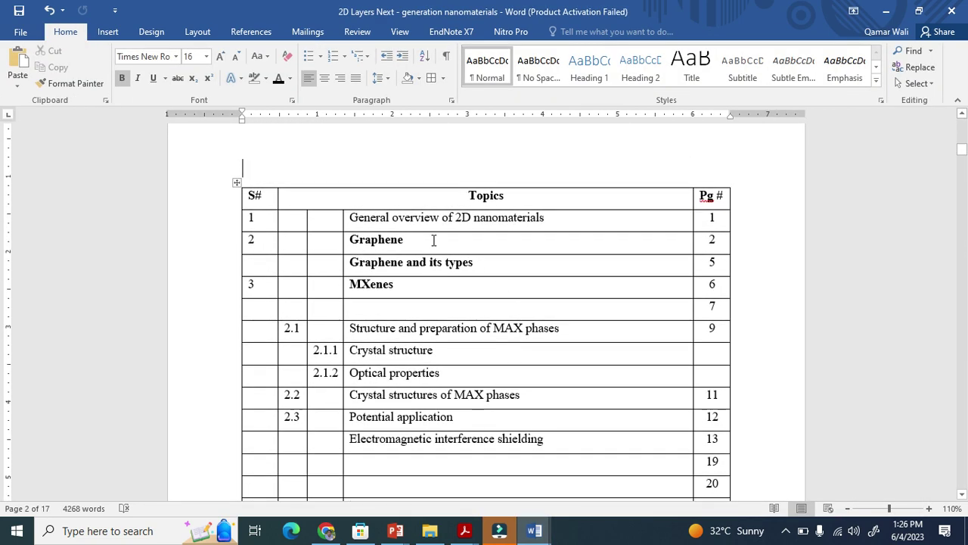
pyautogui.click(237, 184)
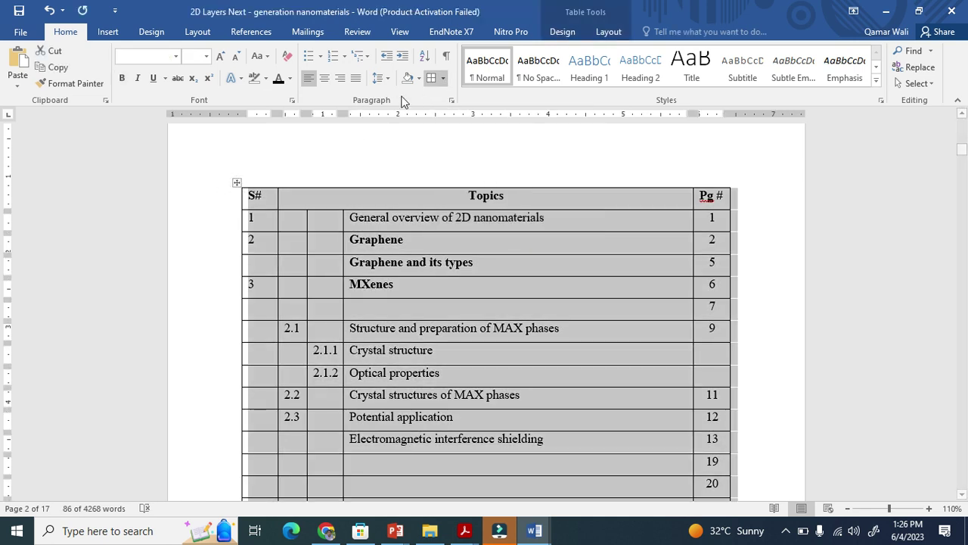
pyautogui.click(444, 79)
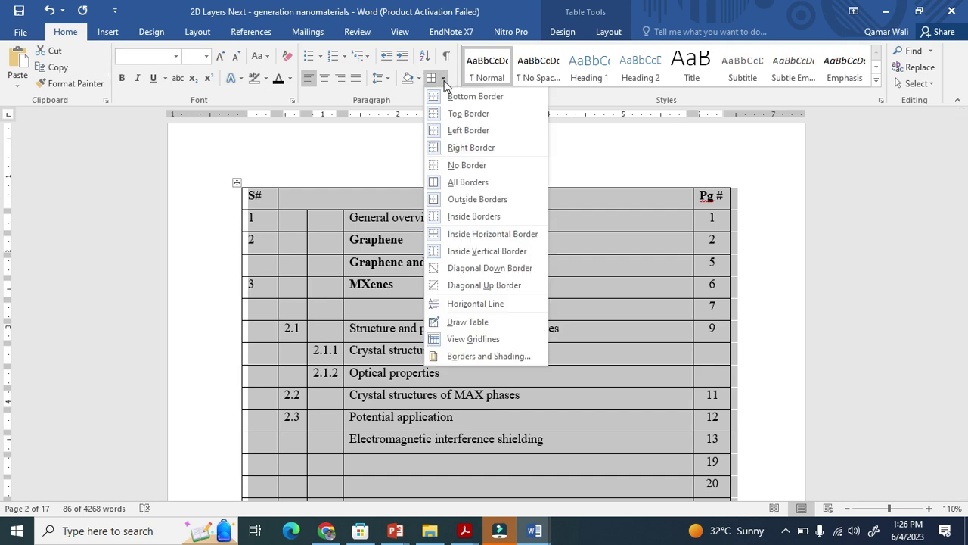
pyautogui.click(459, 164)
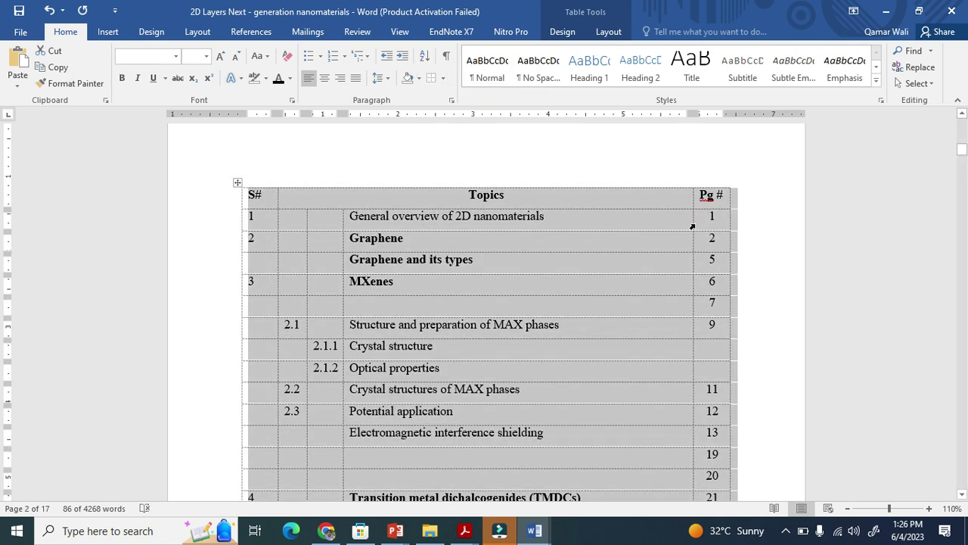
pyautogui.click(529, 240)
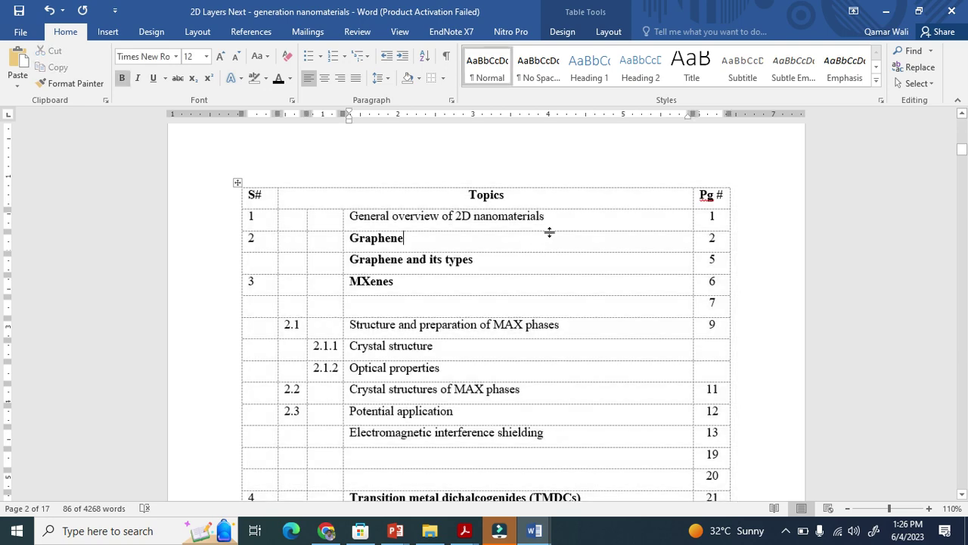
# Hide the gridlines of the Table of Contents table
pyautogui.click(237, 182)
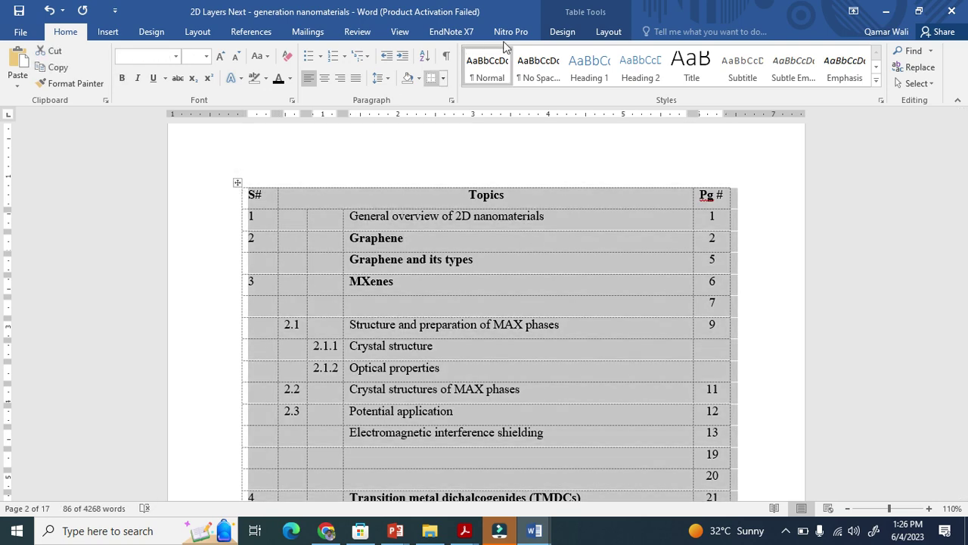
pyautogui.click(608, 31)
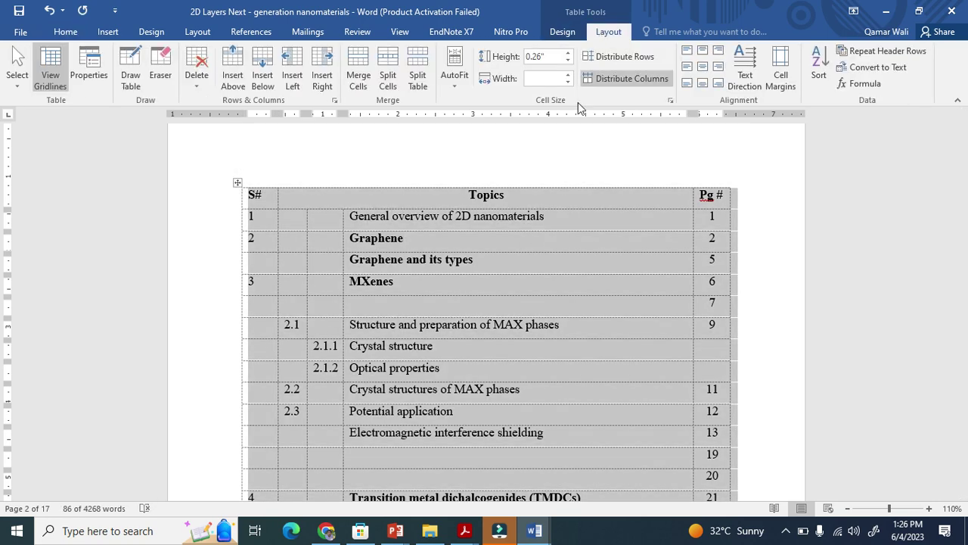
pyautogui.click(57, 77)
pyautogui.click(755, 233)
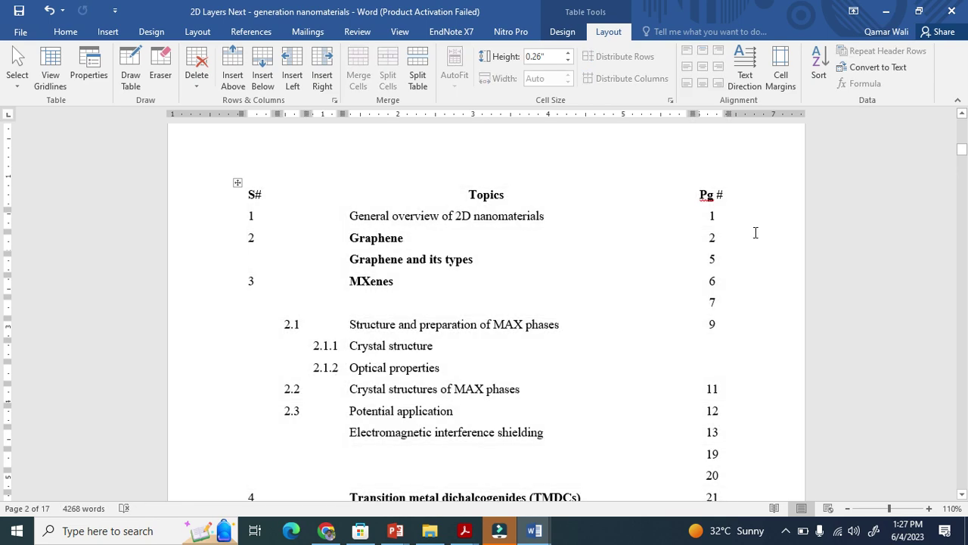
# Undo the border removal on the Table of Contents table
pyautogui.hotkey('ctrl', 'z')
pyautogui.hotkey('ctrl', 'z')
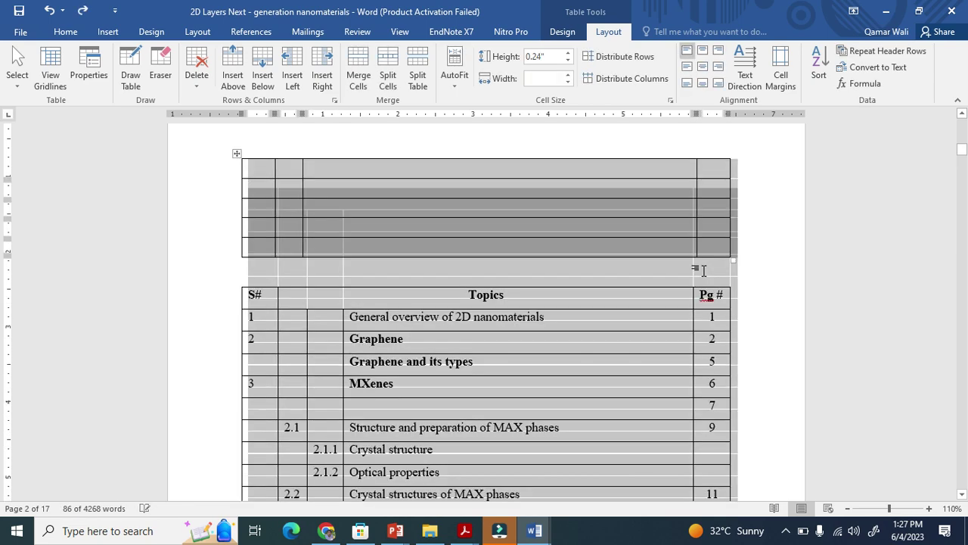
pyautogui.hotkey('ctrl', 'y')
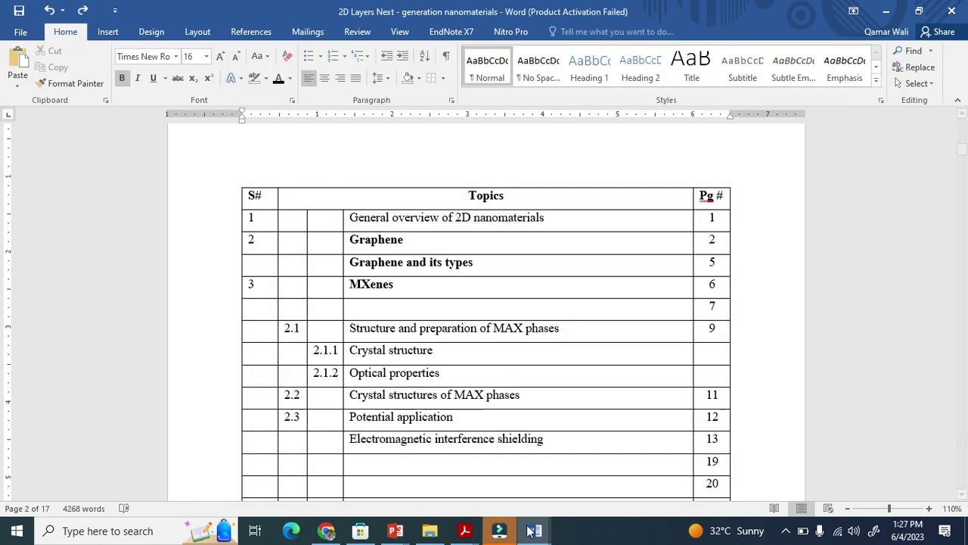
# Return to the "Ideas for research videos" document, ink a wavy underline below "Table in MS work" and a cross above it
pyautogui.moveTo(535, 531)
pyautogui.click(224, 469)
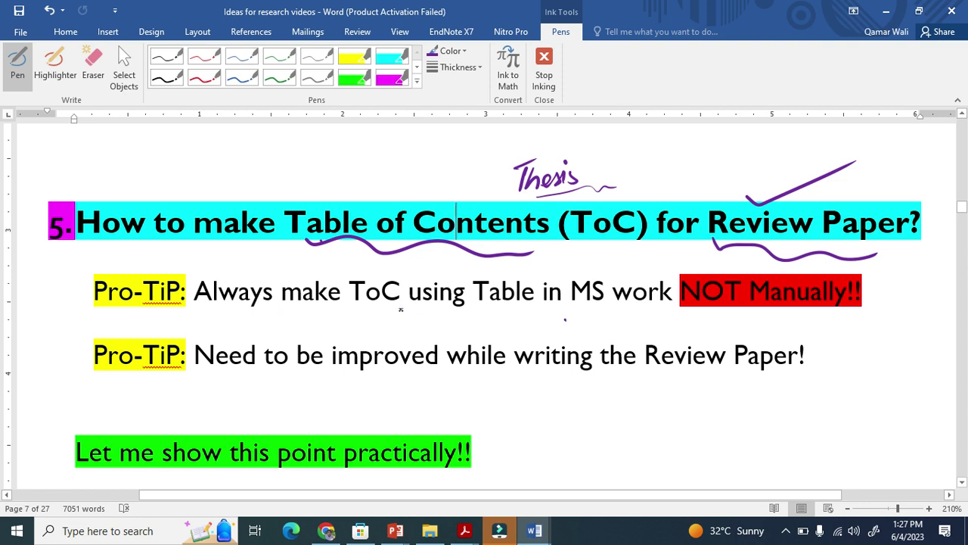
pyautogui.moveTo(478, 317); pyautogui.dragTo(665, 319)
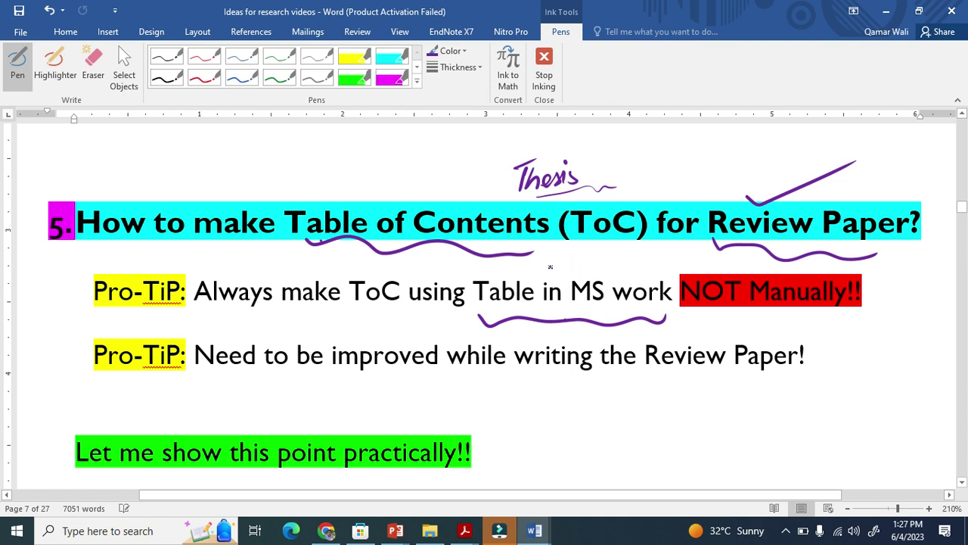
pyautogui.moveTo(560, 255); pyautogui.dragTo(552, 274)
# Ink a tick across "NOT Manually!!" and handwrite "2.1" with a vertical line beside it below that text
pyautogui.moveTo(715, 309); pyautogui.dragTo(791, 275)
pyautogui.moveTo(791, 315); pyautogui.dragTo(790, 355)
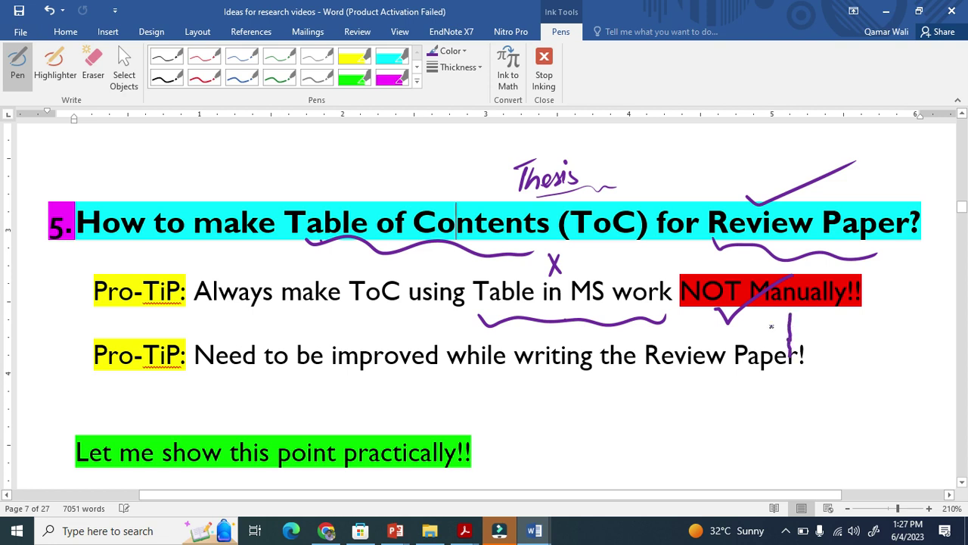
pyautogui.moveTo(750, 317); pyautogui.dragTo(764, 332)
pyautogui.click(759, 332)
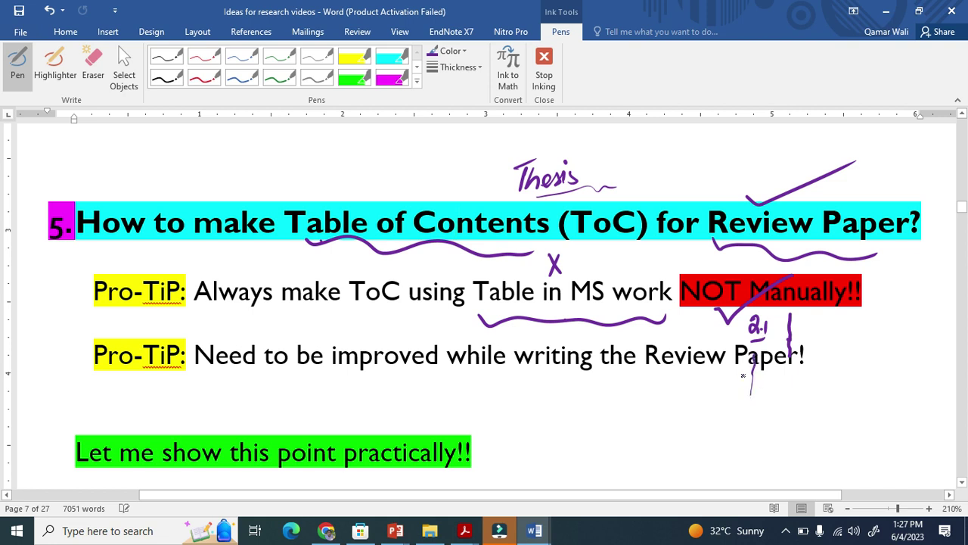
# Ink ticks above "NOT" and "Table", and a wavy underline below "to be improved while" in the second Pro-TiP
pyautogui.moveTo(685, 267); pyautogui.dragTo(730, 261)
pyautogui.moveTo(489, 267)
pyautogui.mouseDown()
pyautogui.moveTo(501, 275)
pyautogui.moveTo(584, 230)
pyautogui.mouseUp()
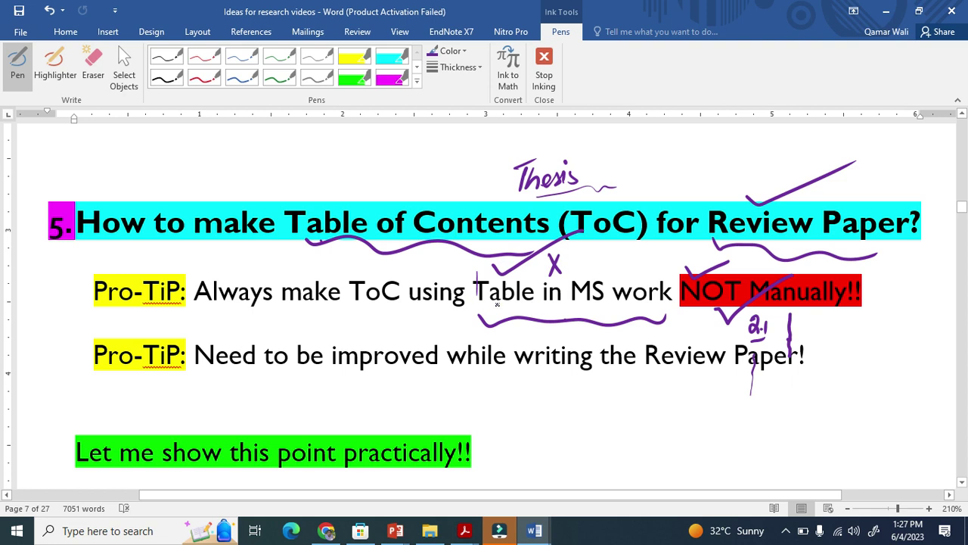
pyautogui.moveTo(251, 377); pyautogui.dragTo(488, 368)
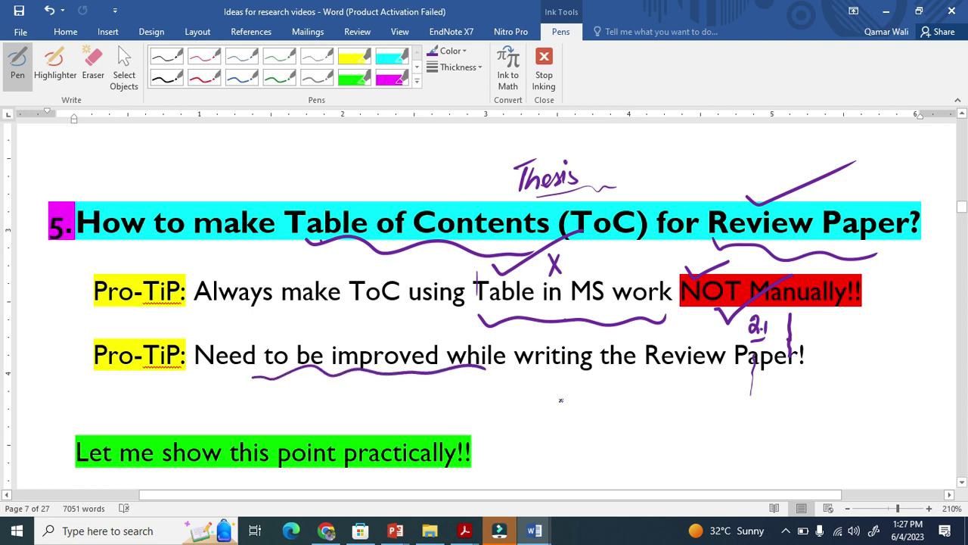
# In the "2D Layers Next - generation nanomaterials" document, copy "Graphene and its types" into the empty topic row below MXenes
pyautogui.moveTo(534, 530)
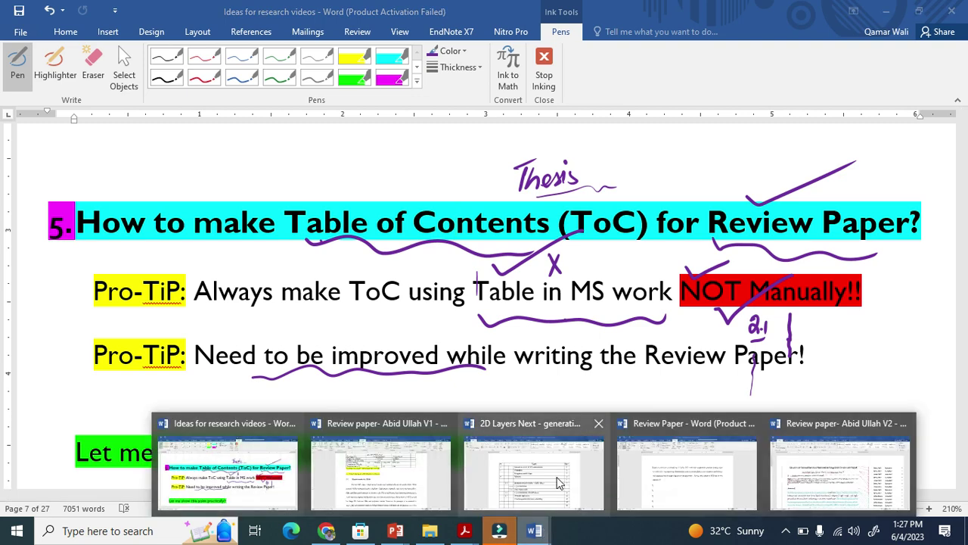
pyautogui.click(559, 483)
pyautogui.moveTo(401, 284); pyautogui.dragTo(350, 284)
pyautogui.moveTo(475, 264); pyautogui.dragTo(373, 272)
pyautogui.hotkey('ctrl', 'c')
pyautogui.click(378, 303)
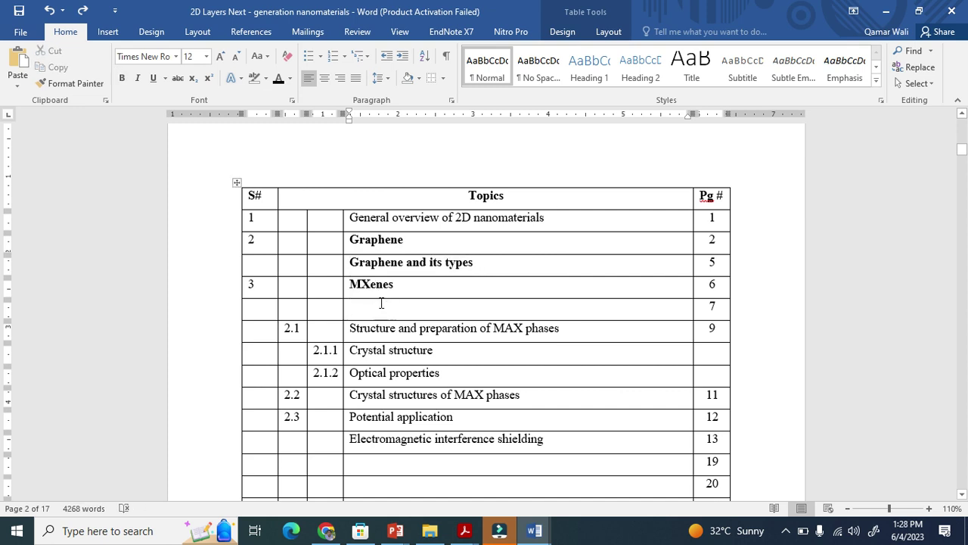
pyautogui.hotkey('ctrl', 'v')
# Replace "Graphene" with a copy of "MXenes" in the topic row below MXenes so it reads "MXenes and its types"
pyautogui.doubleClick(376, 287)
pyautogui.hotkey('ctrl', 'c')
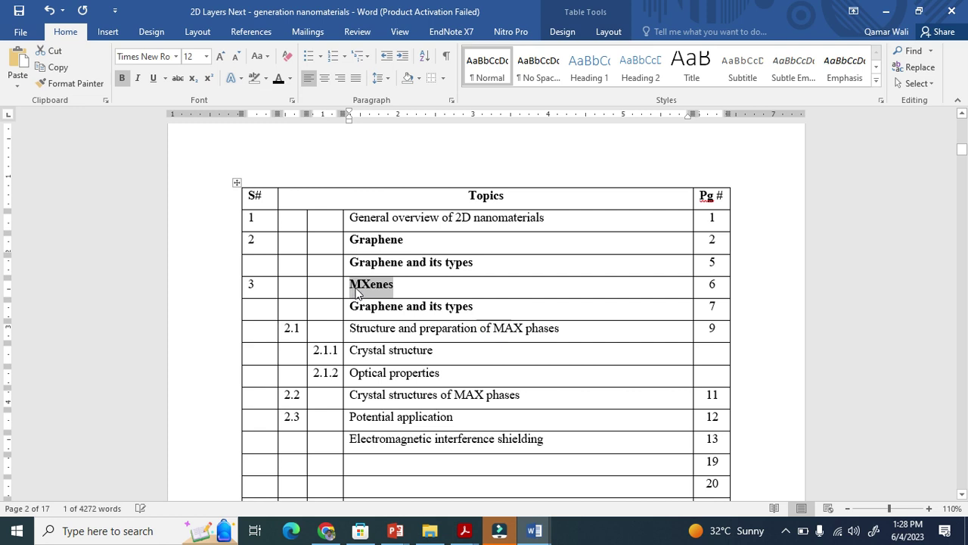
pyautogui.doubleClick(370, 308)
pyautogui.hotkey('ctrl', 'v')
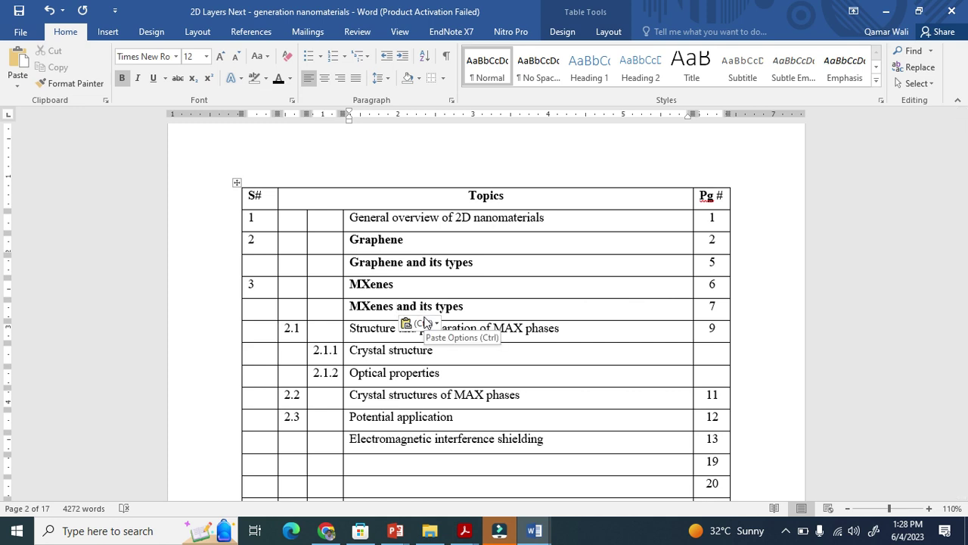
pyautogui.scroll(2, 435, 329)
pyautogui.scroll(-2, 448, 336)
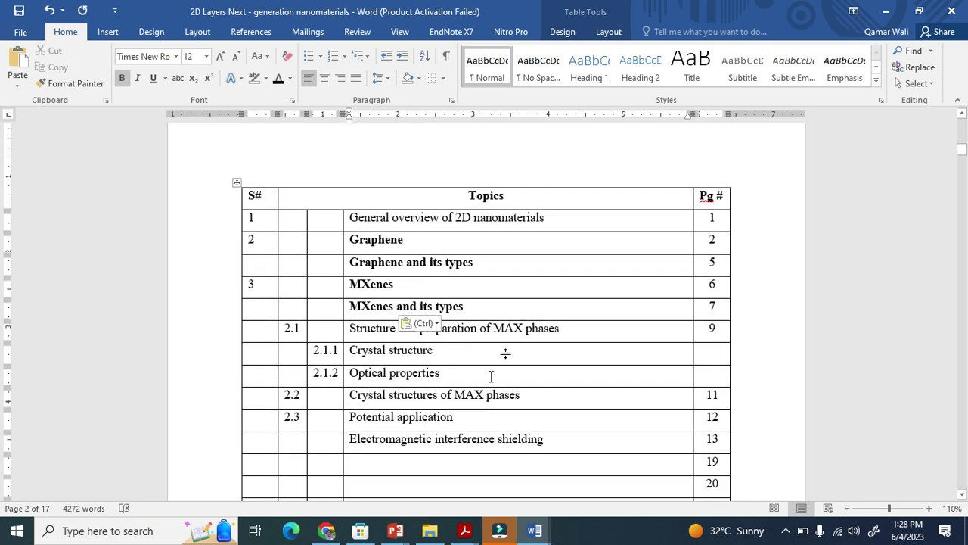
# Switch to Chrome and highlight the impact factor on the Chem Soc Rev journal page
pyautogui.hotkey('alt', 'Tab')
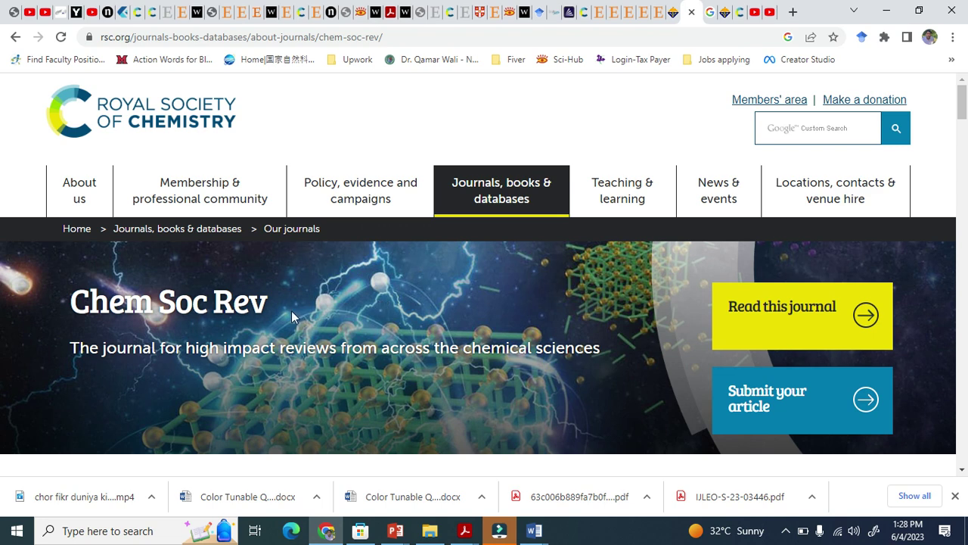
pyautogui.scroll(-2, 371, 320)
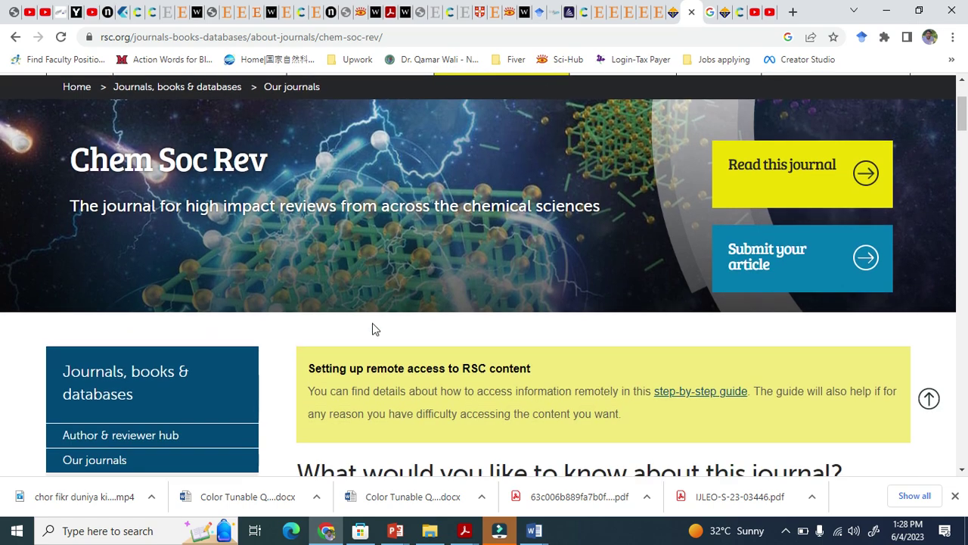
pyautogui.scroll(-2, 372, 329)
pyautogui.scroll(-1, 375, 327)
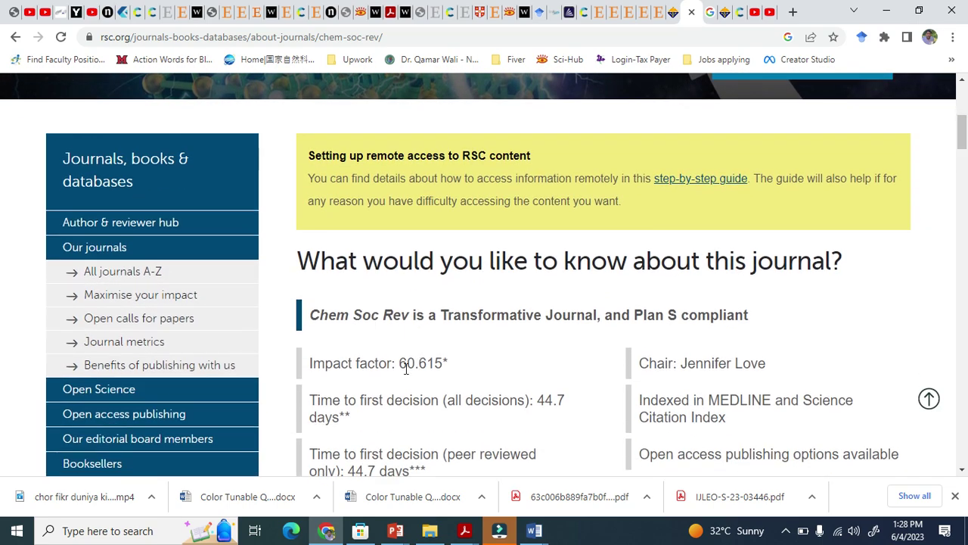
pyautogui.moveTo(399, 366); pyautogui.dragTo(474, 365)
pyautogui.scroll(-2, 497, 363)
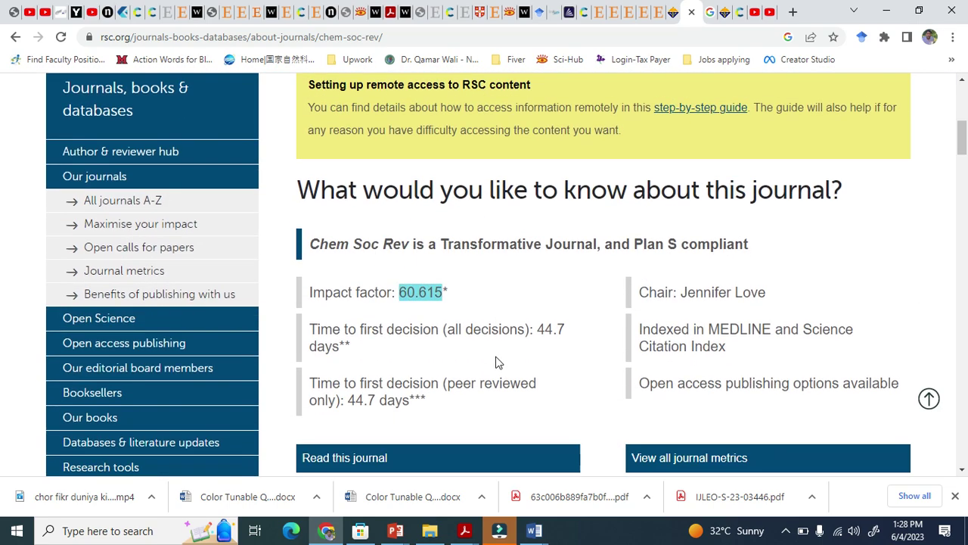
# Look through the Chem Soc Rev page's review proposal forms, journal scope and lectureship sections
pyautogui.scroll(-7, 497, 363)
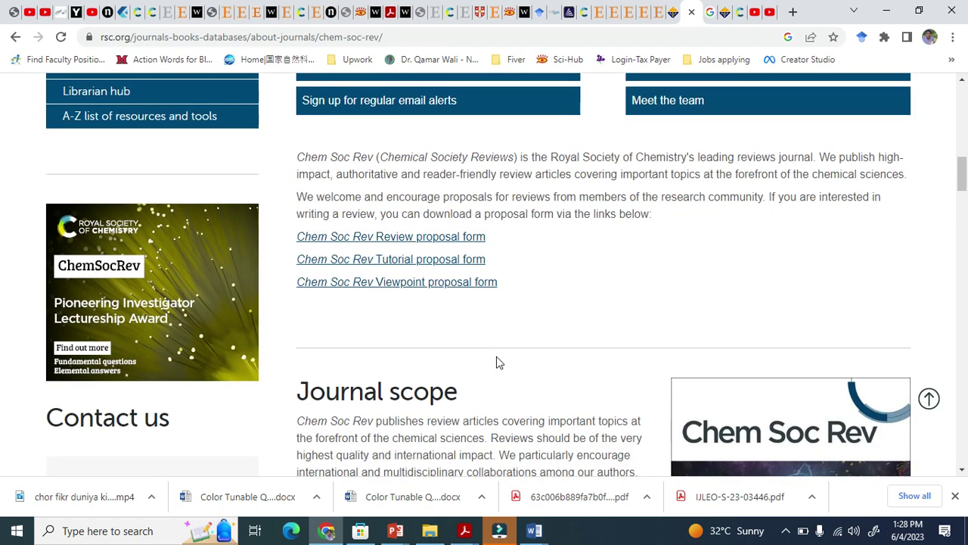
pyautogui.scroll(-8, 497, 363)
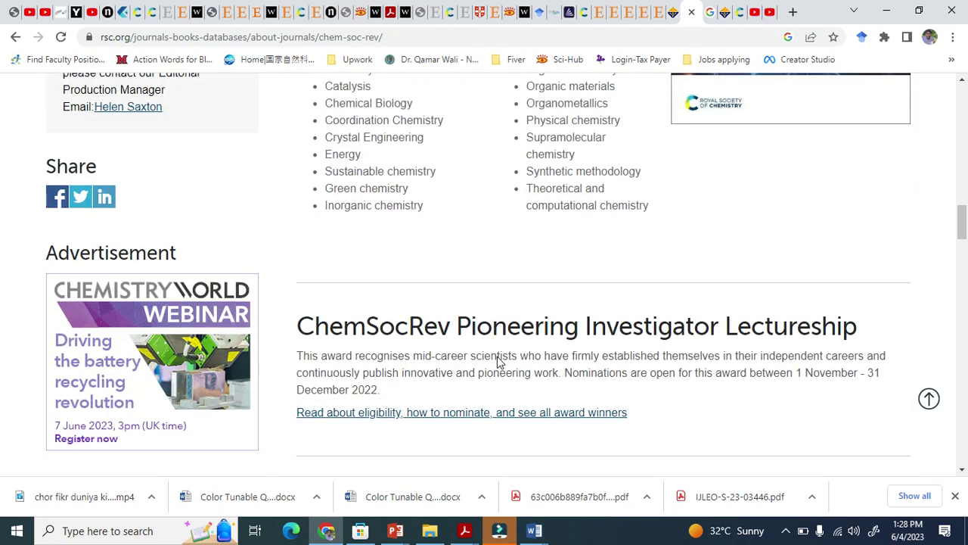
pyautogui.scroll(-3, 504, 363)
pyautogui.scroll(-5, 510, 363)
pyautogui.scroll(8, 509, 365)
pyautogui.scroll(15, 509, 365)
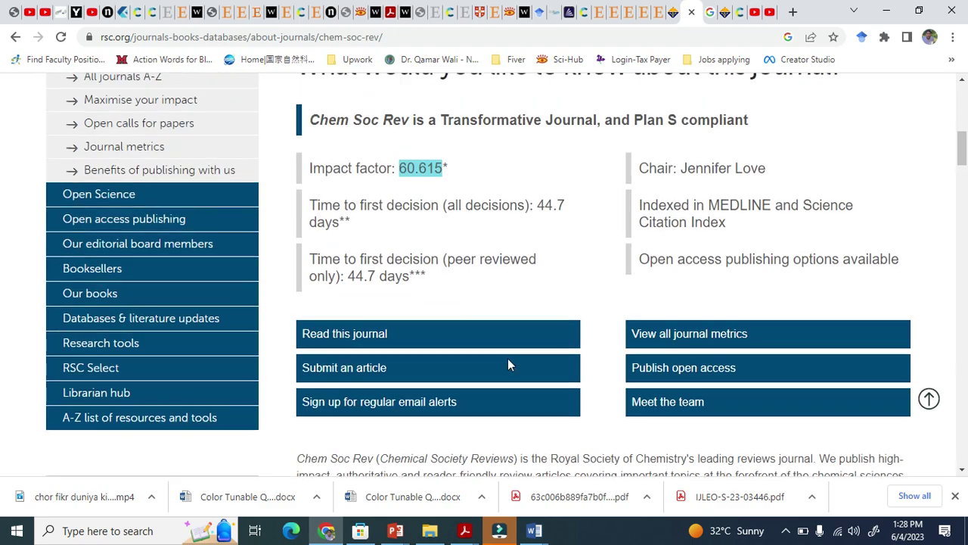
pyautogui.scroll(4, 509, 365)
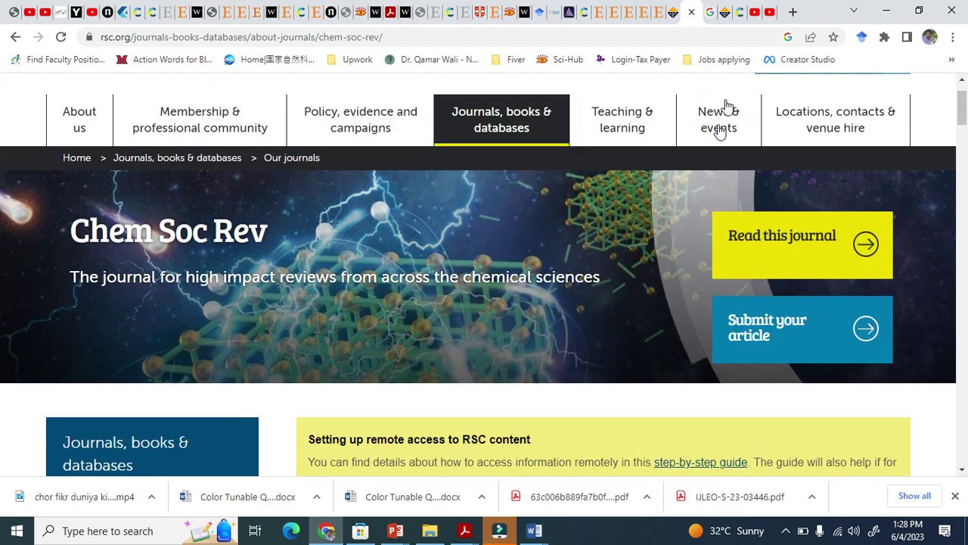
# Open the Chemical Reviews journal page on ACS Publications and look it over
pyautogui.click(649, 15)
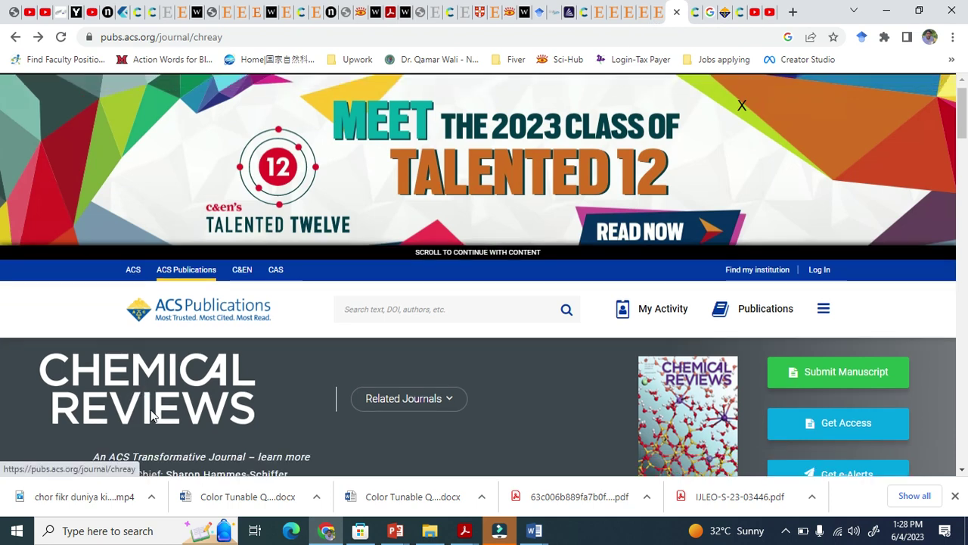
pyautogui.scroll(-3, 173, 404)
pyautogui.scroll(2, 216, 382)
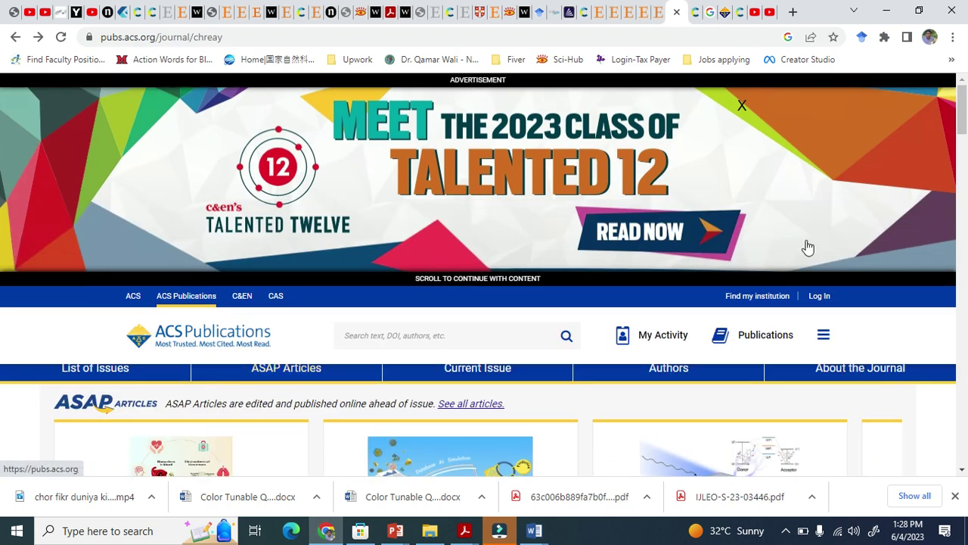
# Dismiss the large advertisement on the Chemical Reviews page and highlight the journal's 2021 impact factor
pyautogui.scroll(-3, 3, 130)
pyautogui.scroll(3, 2, 130)
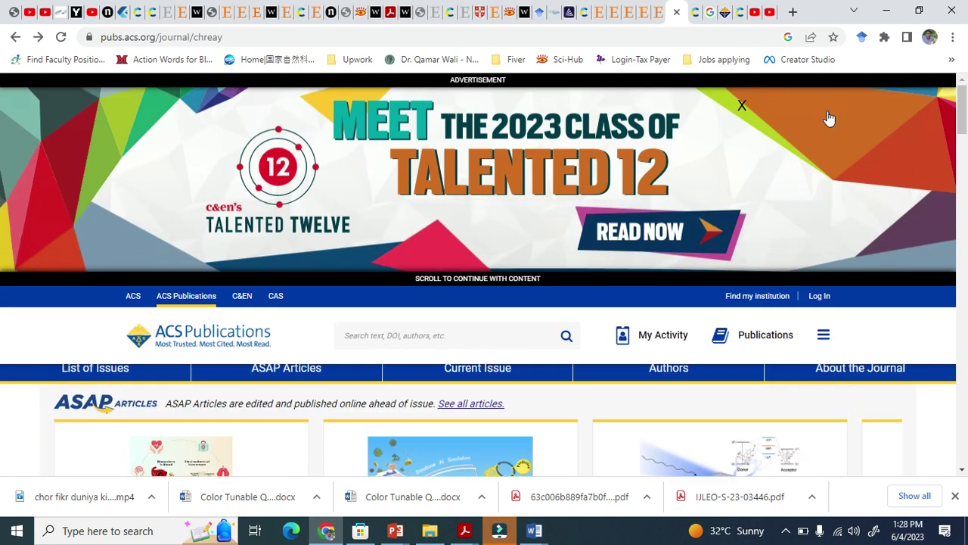
pyautogui.scroll(-3, 265, 363)
pyautogui.scroll(3, 364, 322)
pyautogui.click(742, 106)
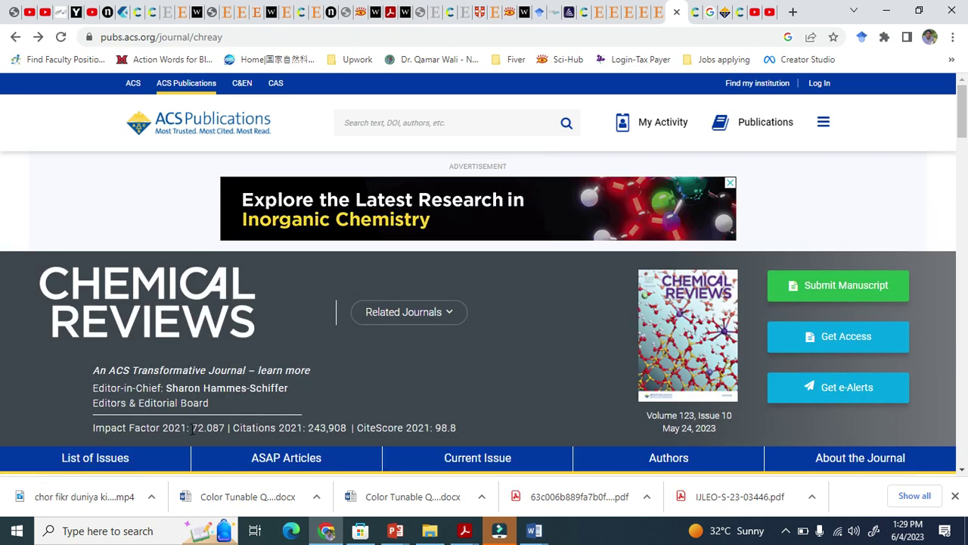
pyautogui.moveTo(192, 429); pyautogui.dragTo(218, 428)
# Open the ASAP review "Electrochemical Biosensors for Whole Blood Analysis" from the Chemical Reviews page and skim its article page
pyautogui.scroll(-6, 243, 418)
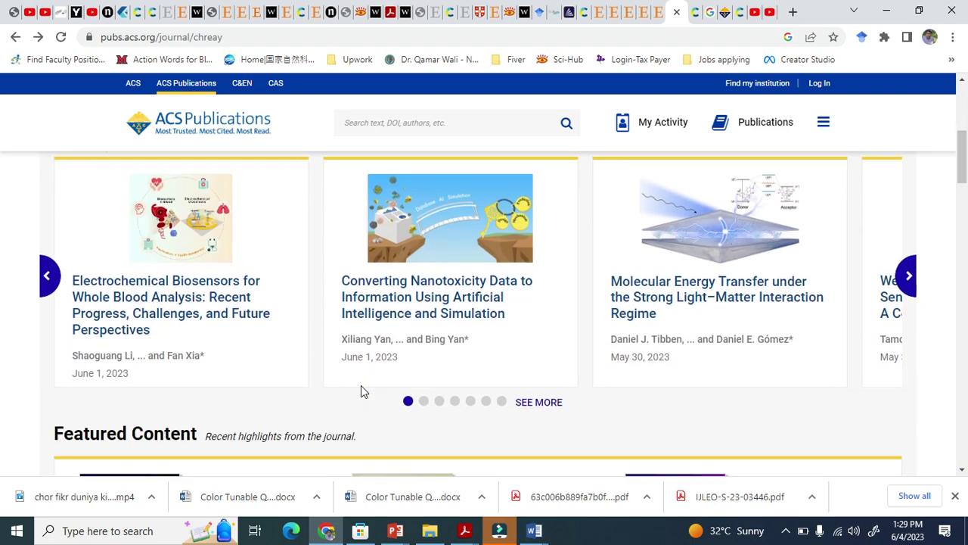
pyautogui.scroll(-2, 538, 408)
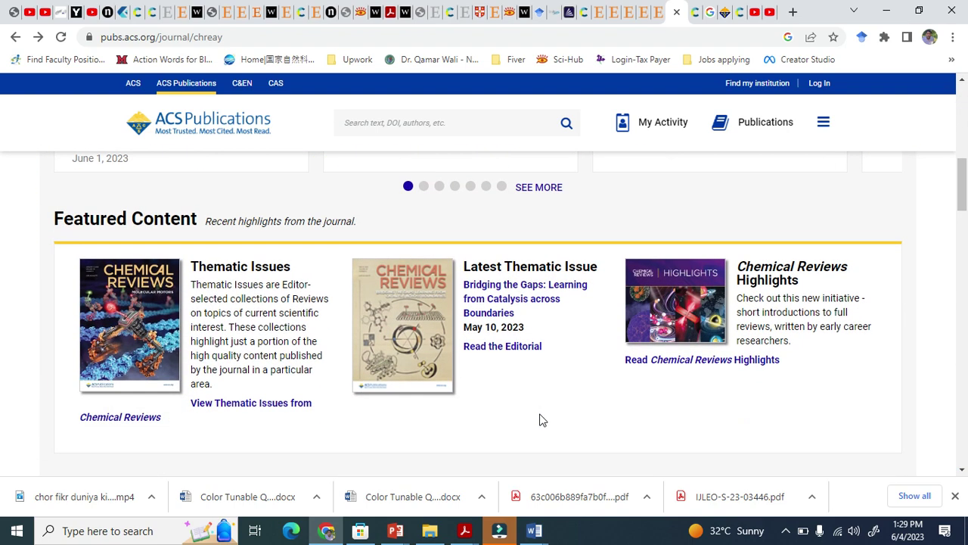
pyautogui.scroll(3, 542, 420)
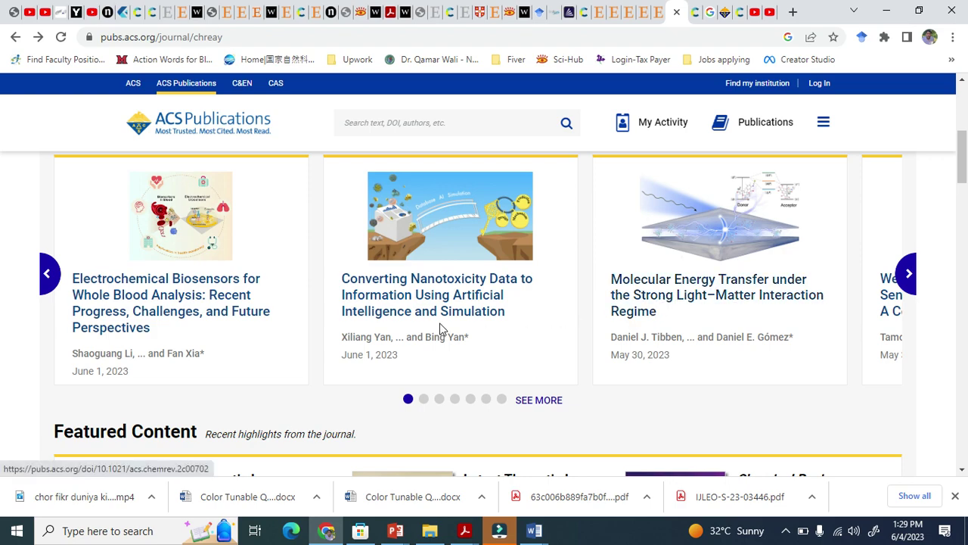
pyautogui.click(216, 318)
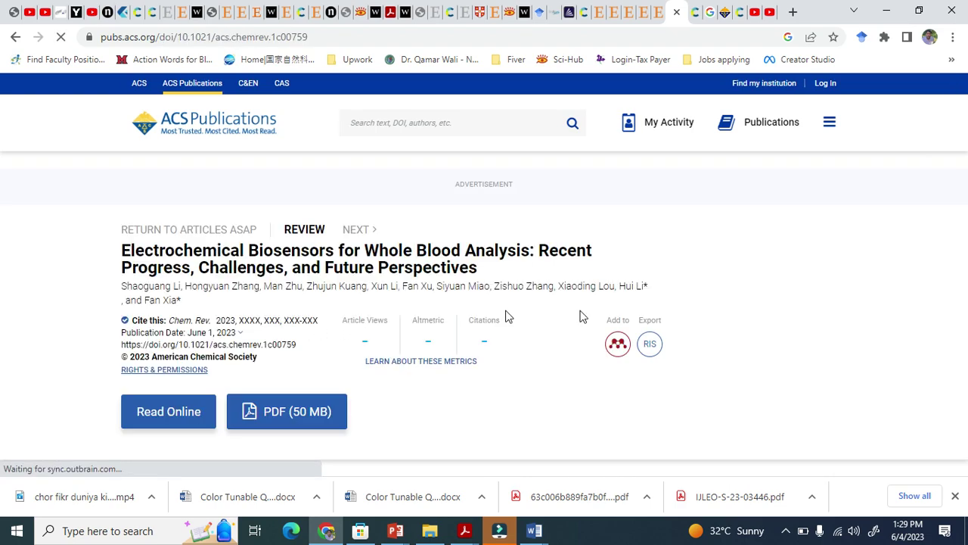
pyautogui.scroll(-10, 475, 350)
pyautogui.scroll(-3, 391, 280)
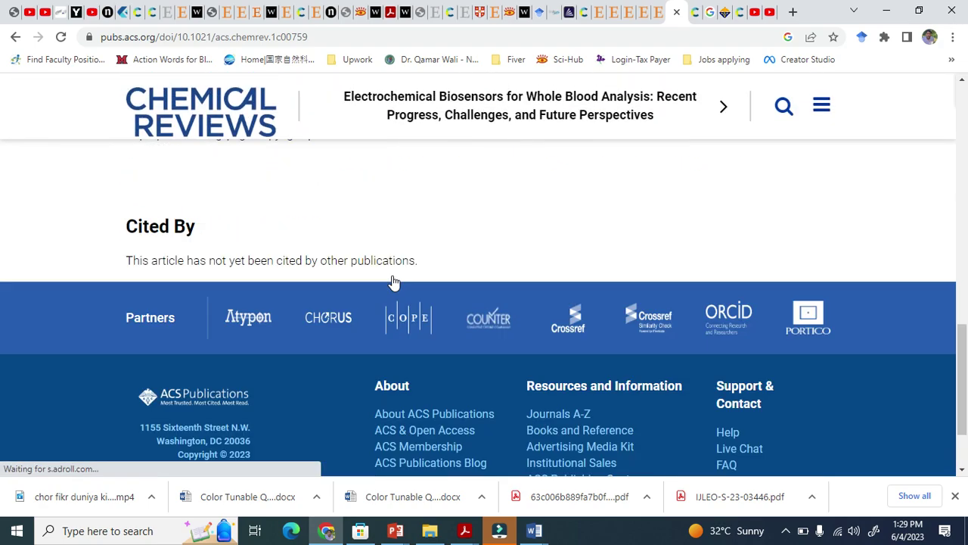
pyautogui.press('Home')
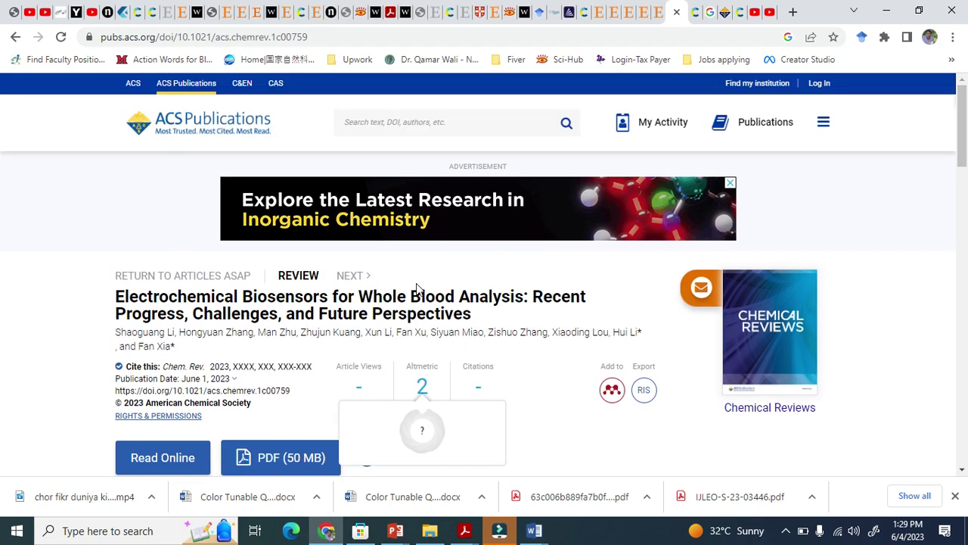